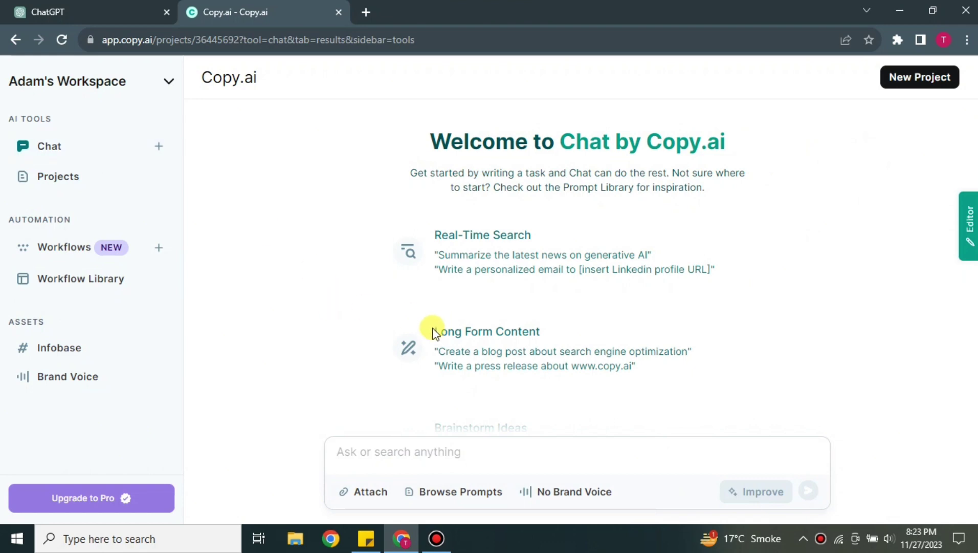
- Switch to the ChatGPT tab to bring up its empty new chat
click(23, 10)
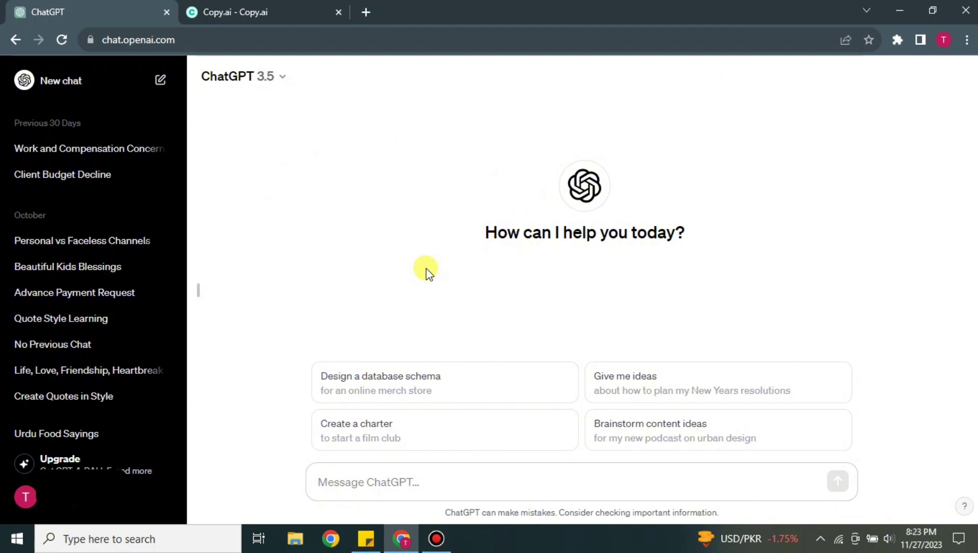
- Return to the Copy.ai tab's Chat welcome page
click(283, 11)
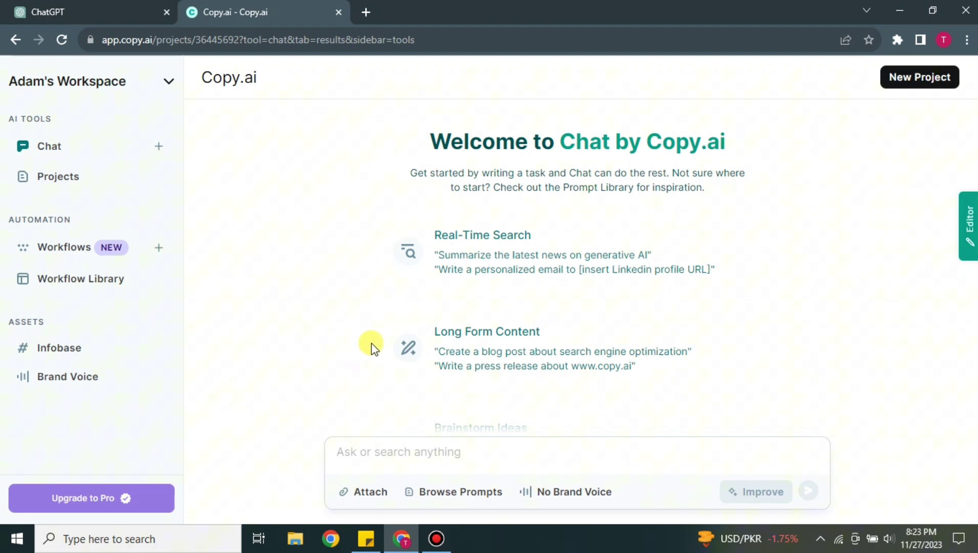
- Type 'what is the difference between cell and nucleus?' into Copy.ai's chat box without sending
scroll(356, 348, down, 2)
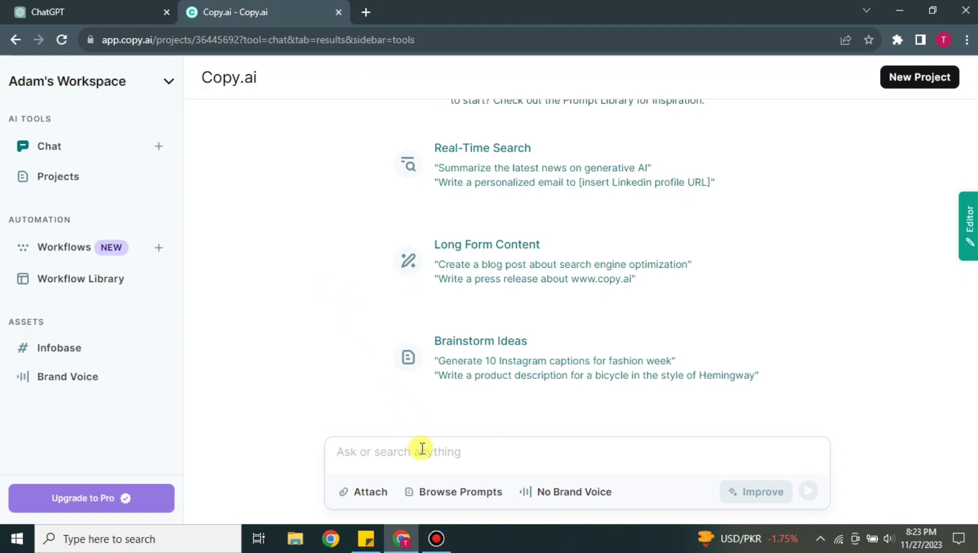
click(445, 457)
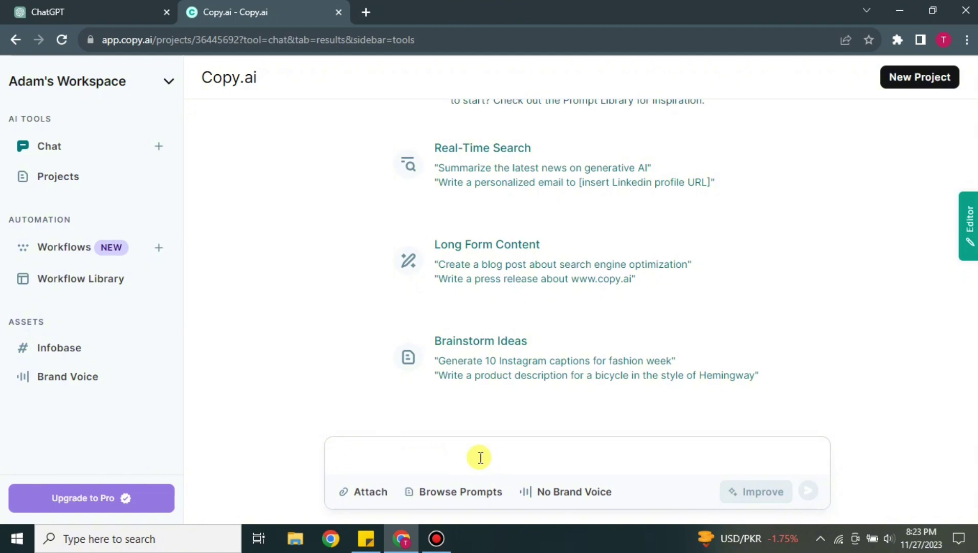
text(what is the difference between cell and nucleus?)
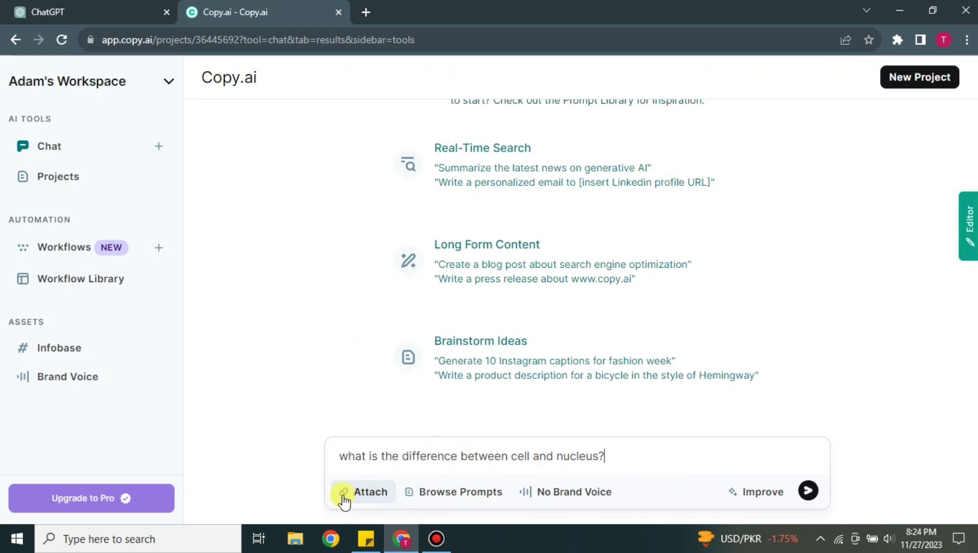
click(458, 491)
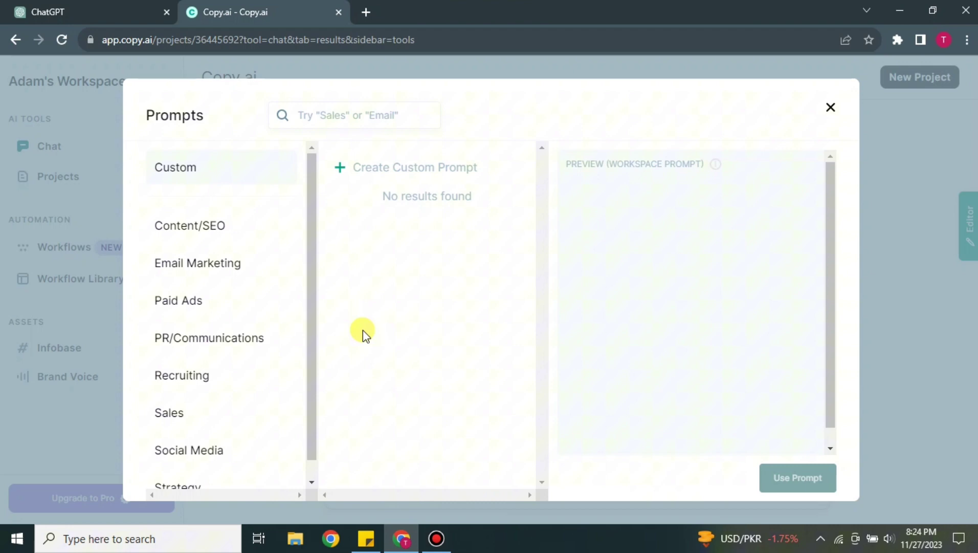
scroll(266, 279, down, 1)
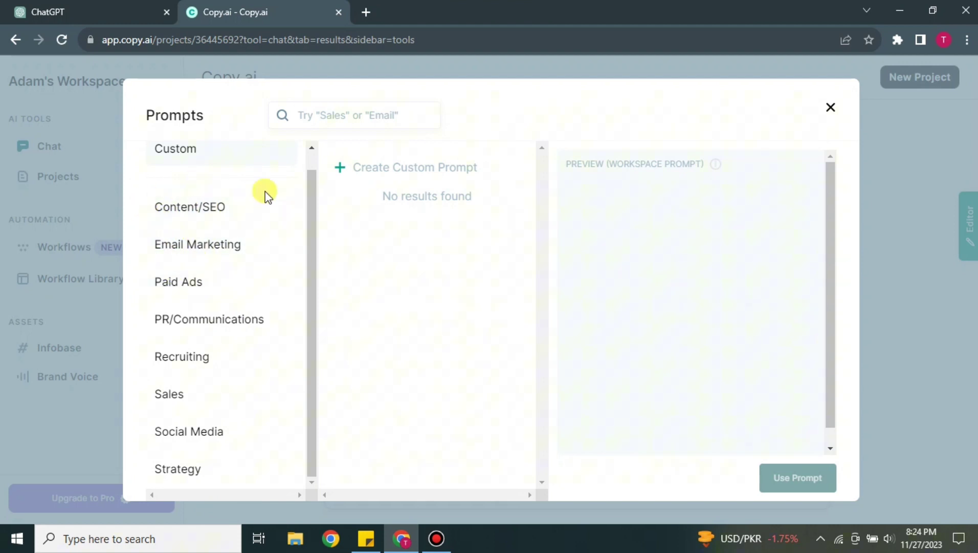
click(185, 289)
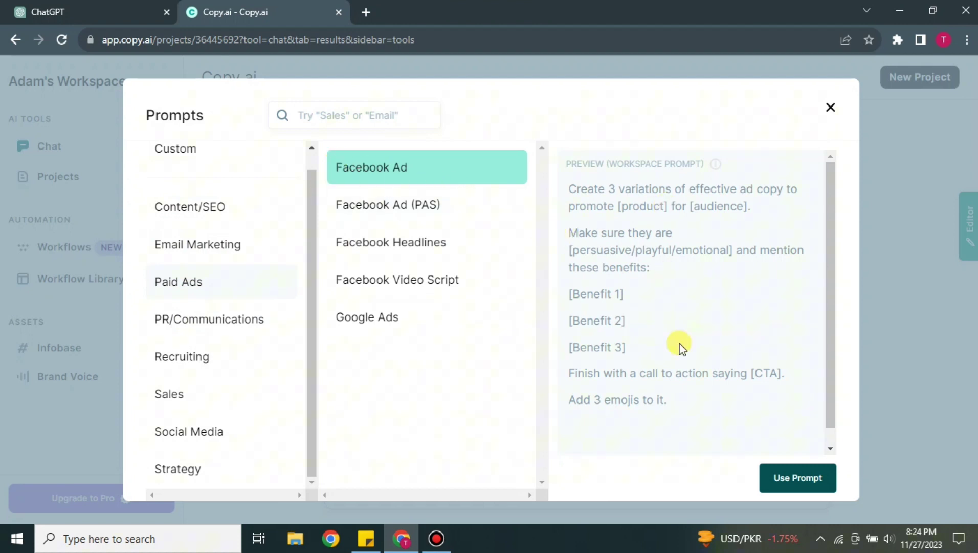
click(398, 208)
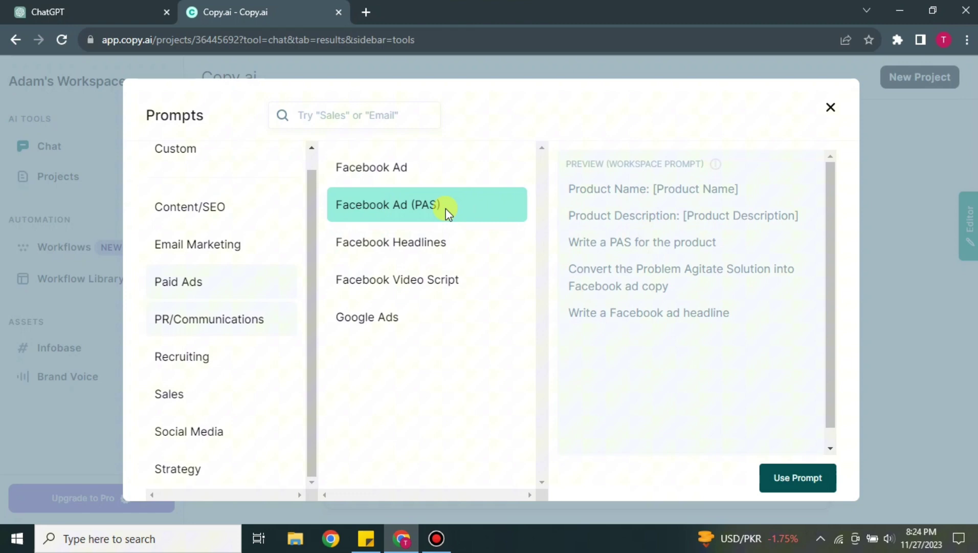
click(829, 108)
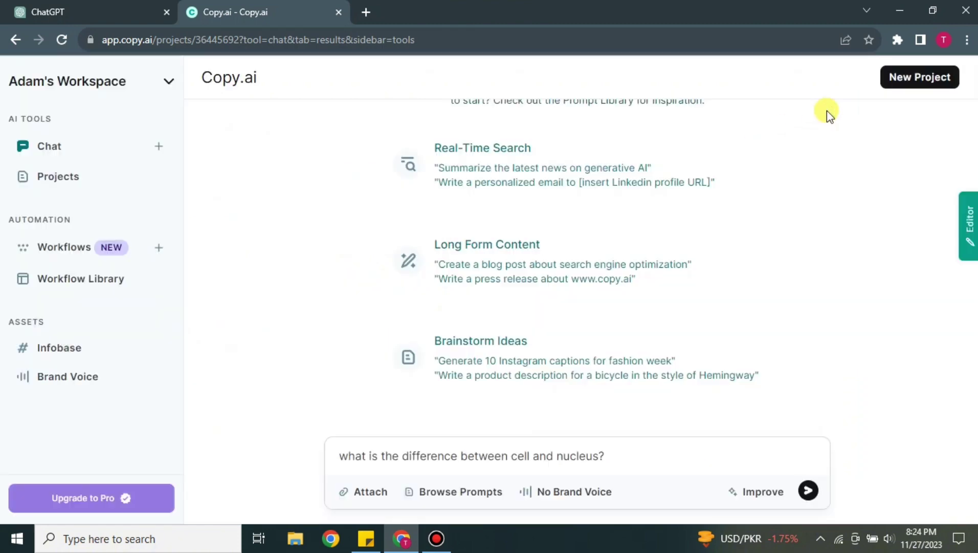
click(571, 492)
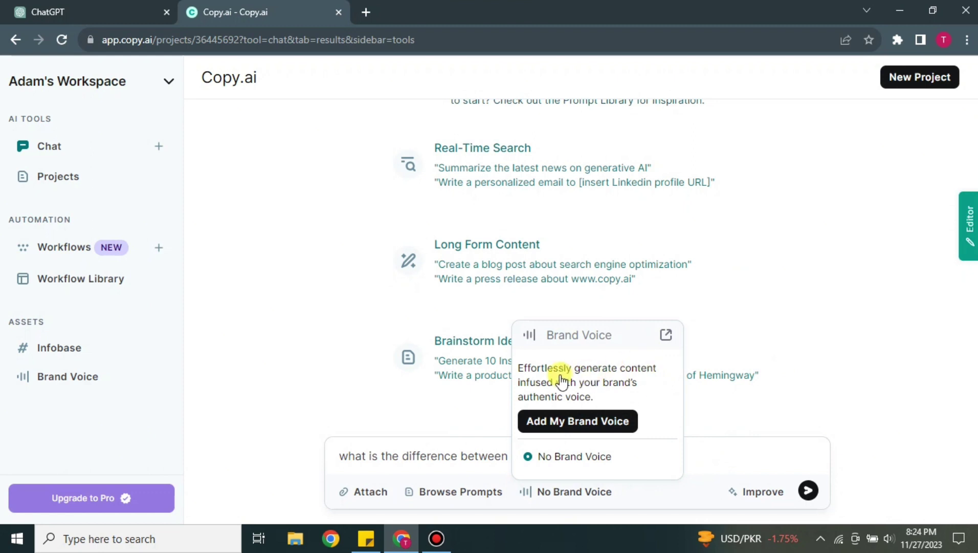
click(797, 320)
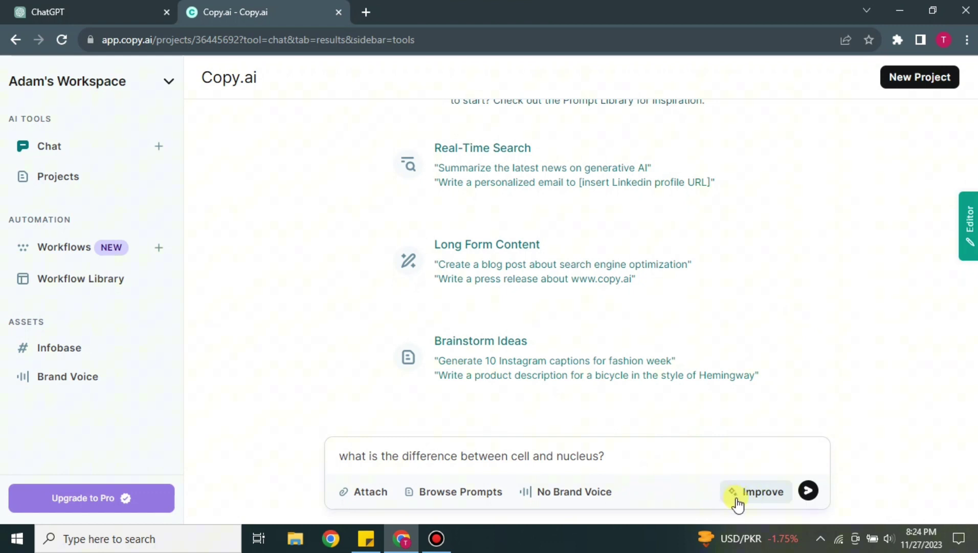
click(765, 500)
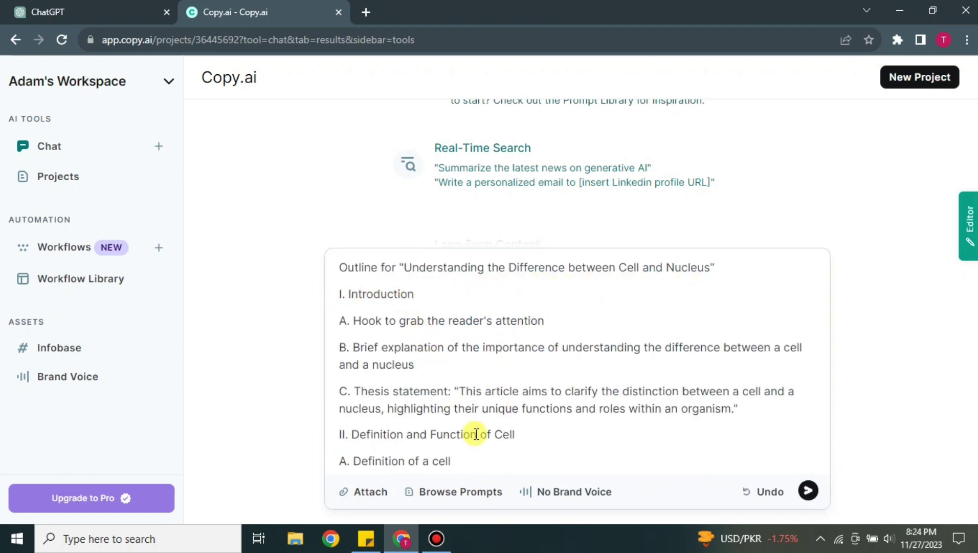
scroll(476, 434, down, 5)
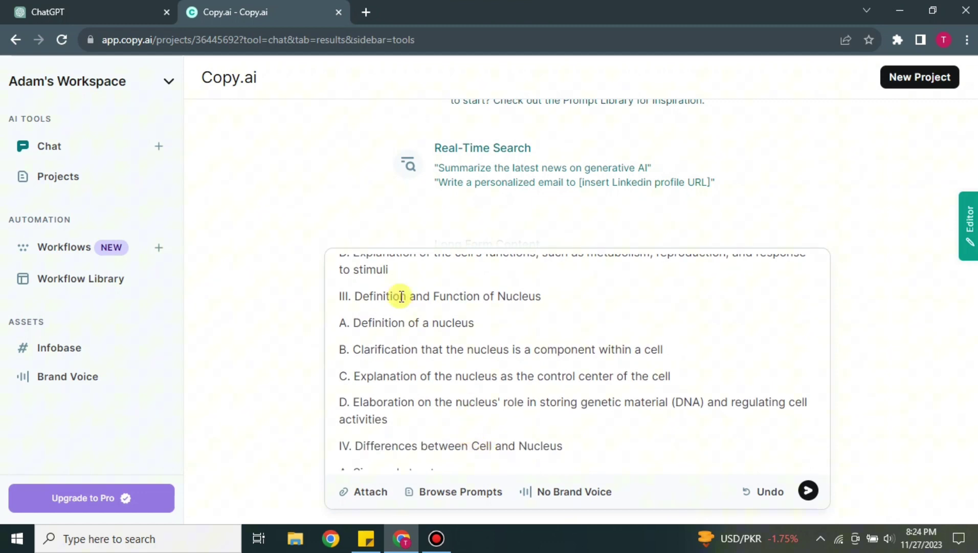
scroll(401, 295, down, 10)
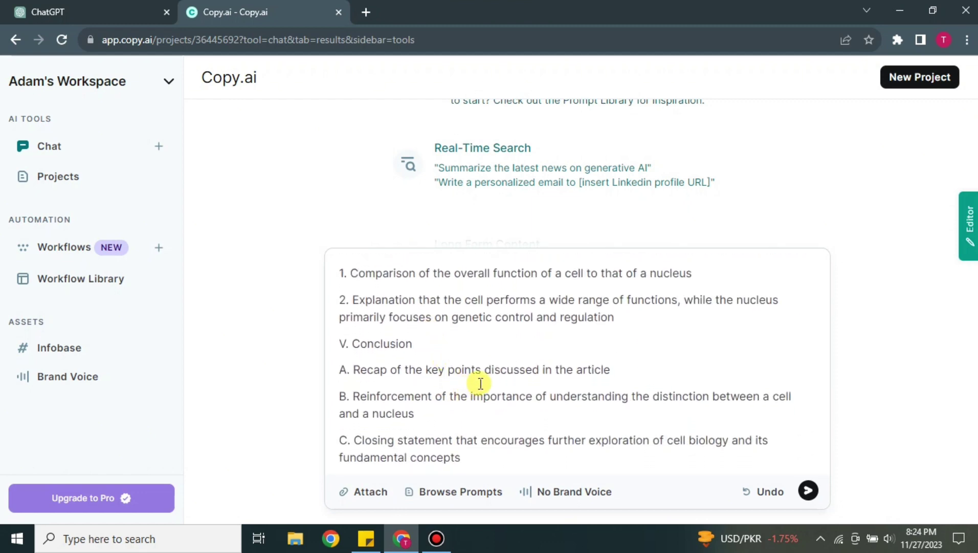
scroll(433, 375, up, 6)
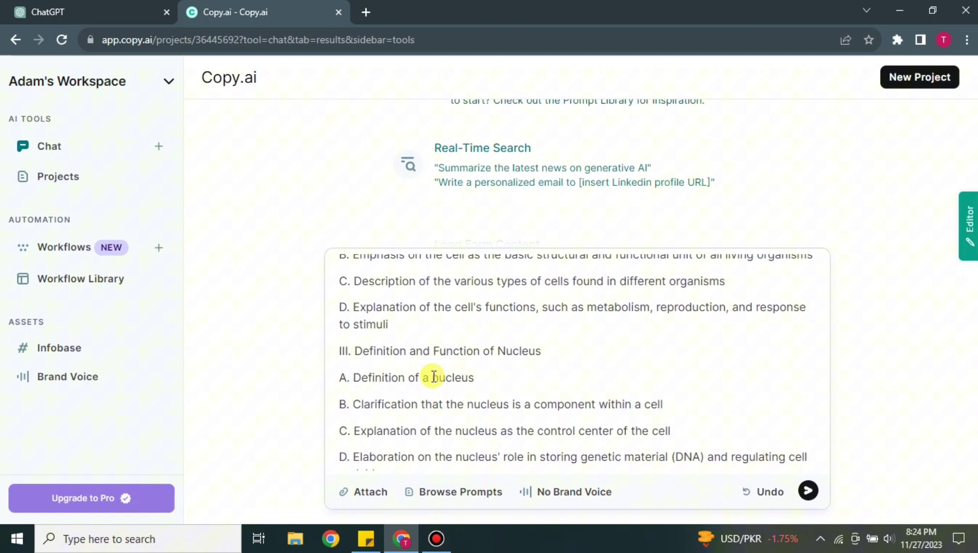
scroll(432, 376, up, 8)
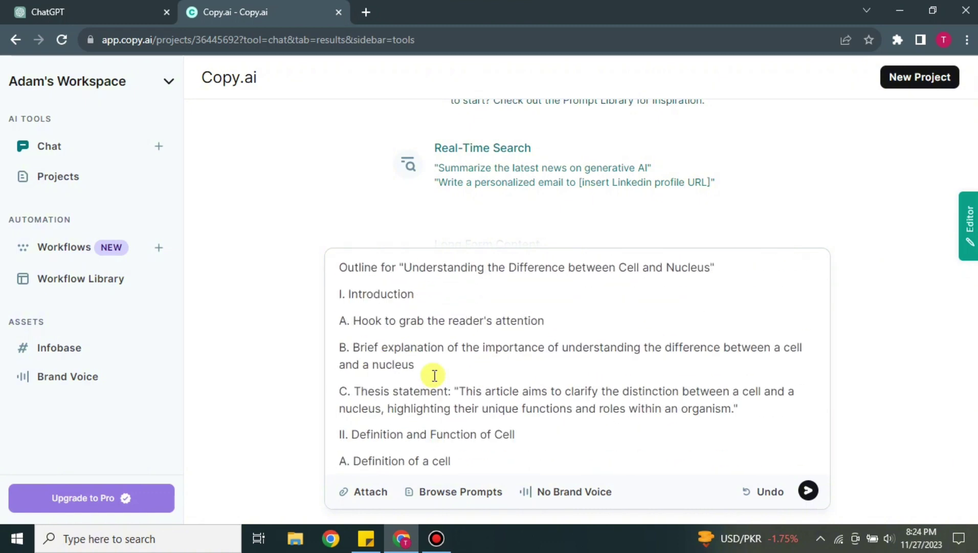
click(756, 492)
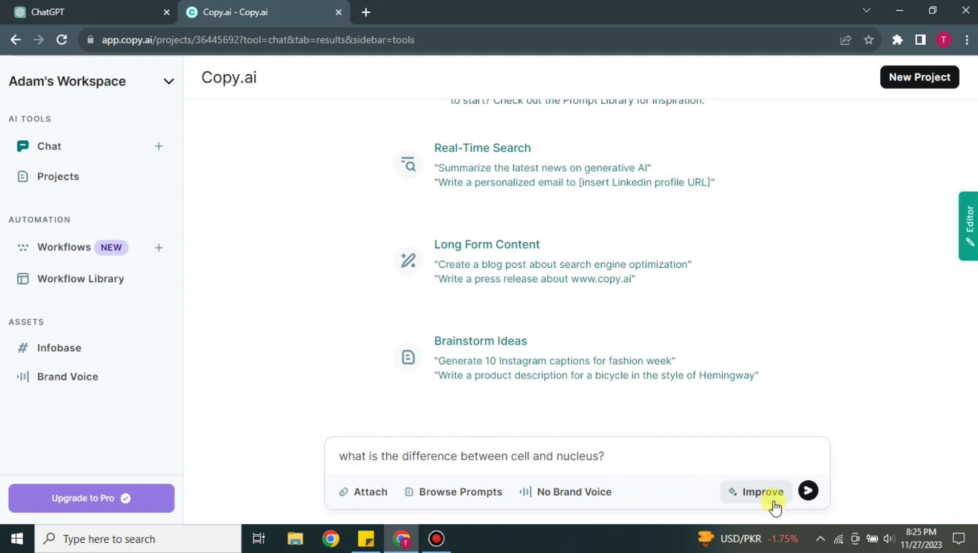
click(808, 491)
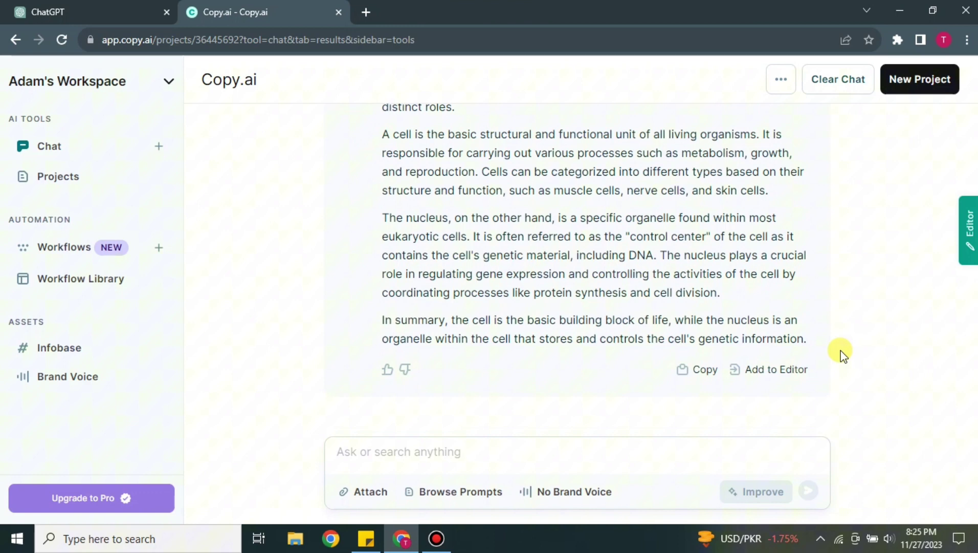
scroll(540, 286, up, 5)
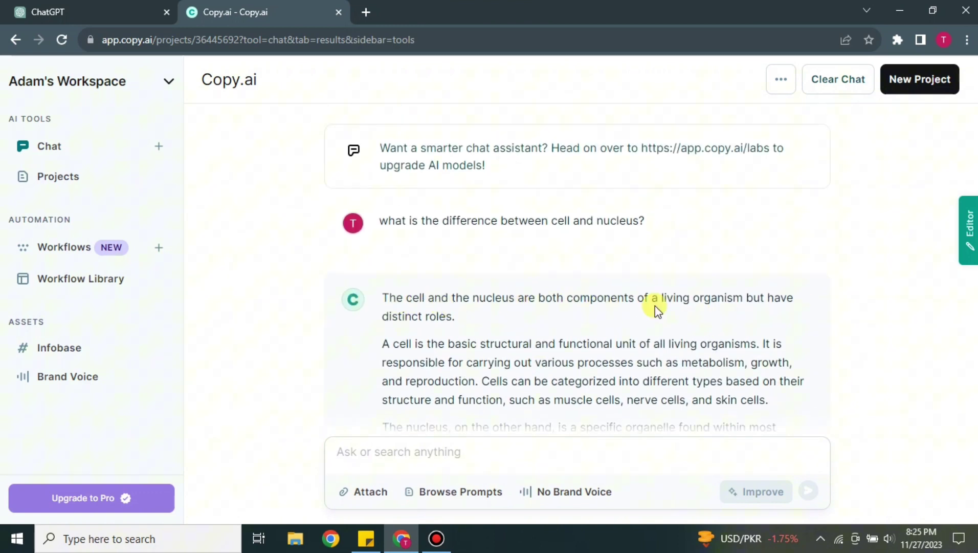
scroll(456, 301, down, 3)
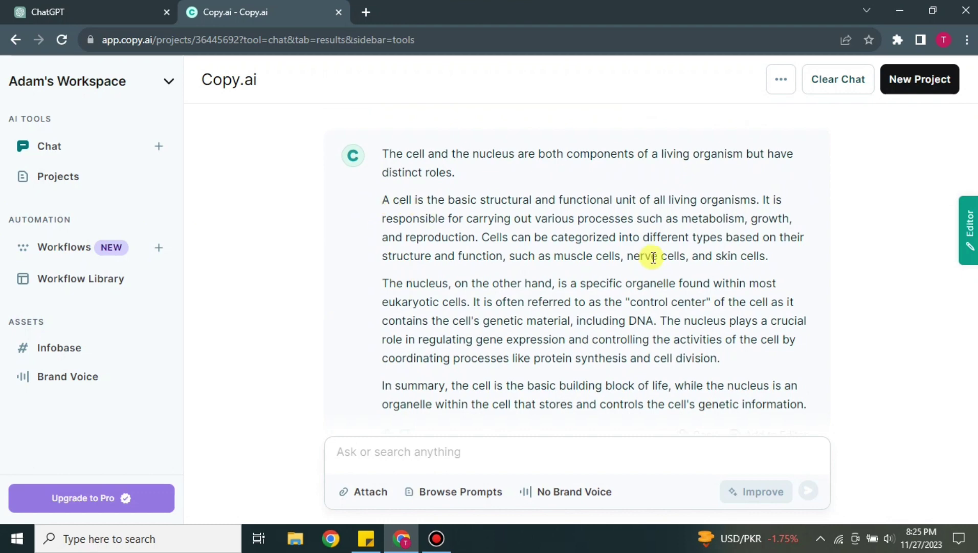
scroll(372, 297, down, 1)
scroll(359, 194, up, 1)
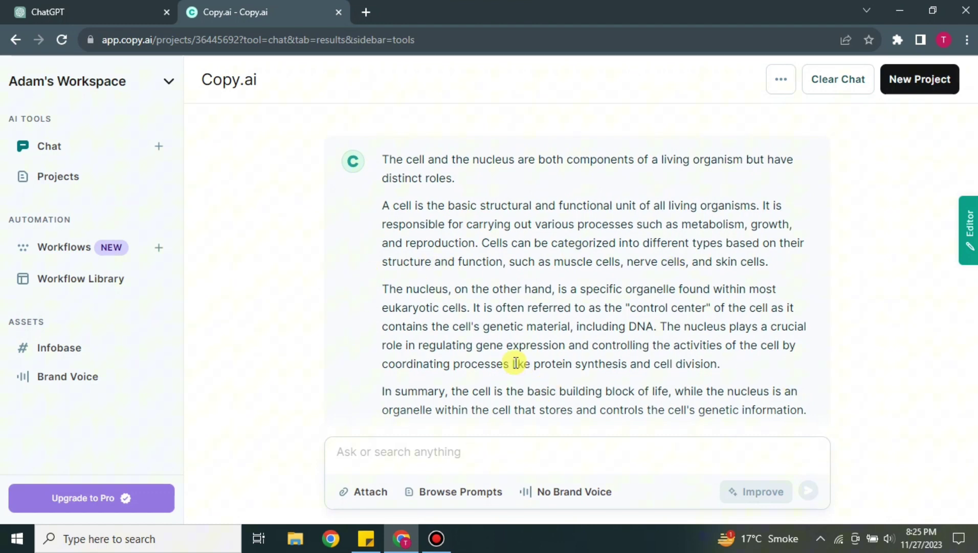
scroll(678, 322, down, 1)
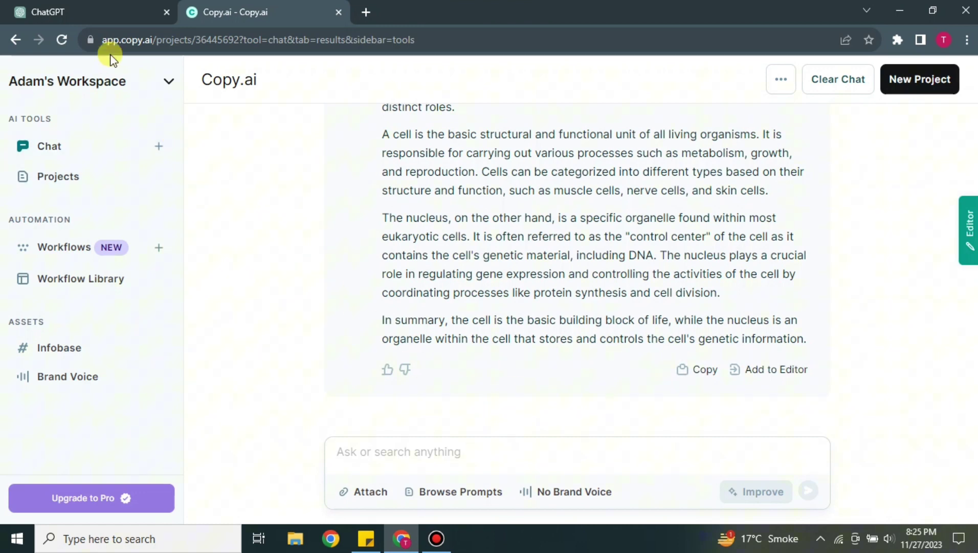
- Select and copy the cell-versus-nucleus question from the Copy.ai chat
click(88, 14)
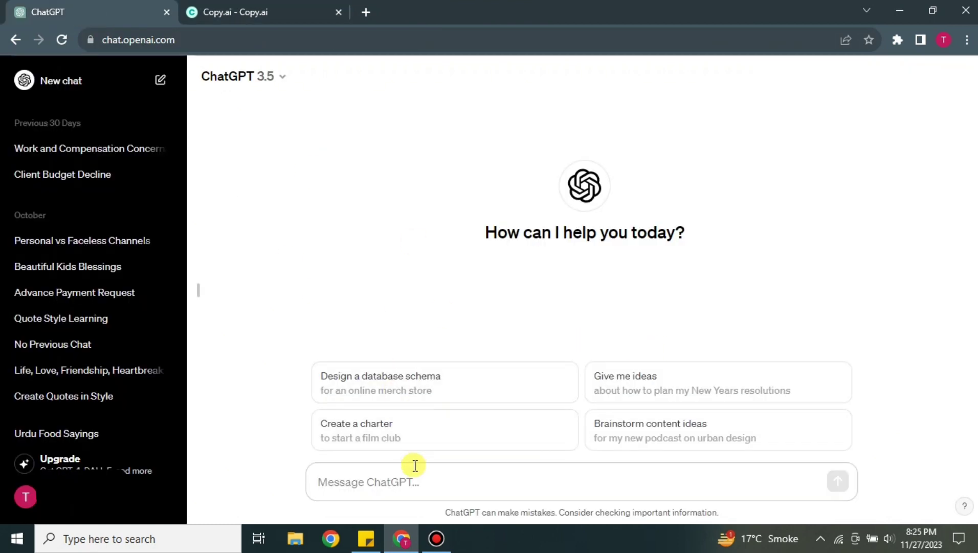
click(293, 6)
scroll(599, 246, up, 5)
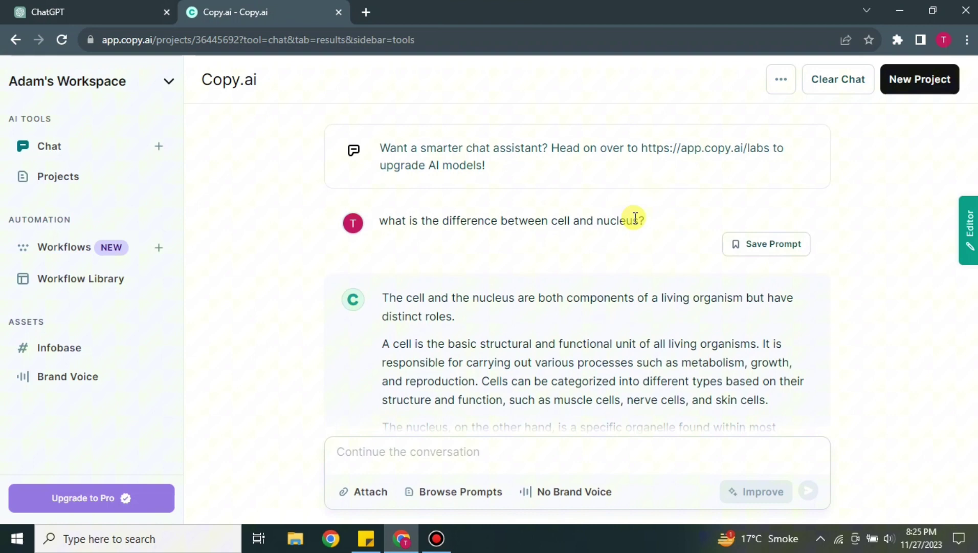
drag(650, 221, 379, 223)
- Paste the question into ChatGPT 3.5's message box and send it
click(81, 10)
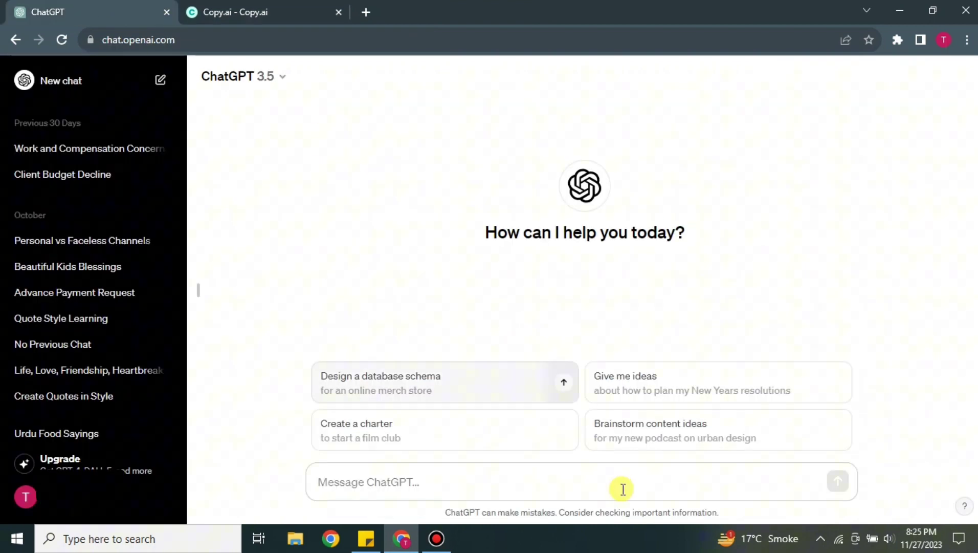
click(418, 492)
text(what is the difference between cell and nucleus?)
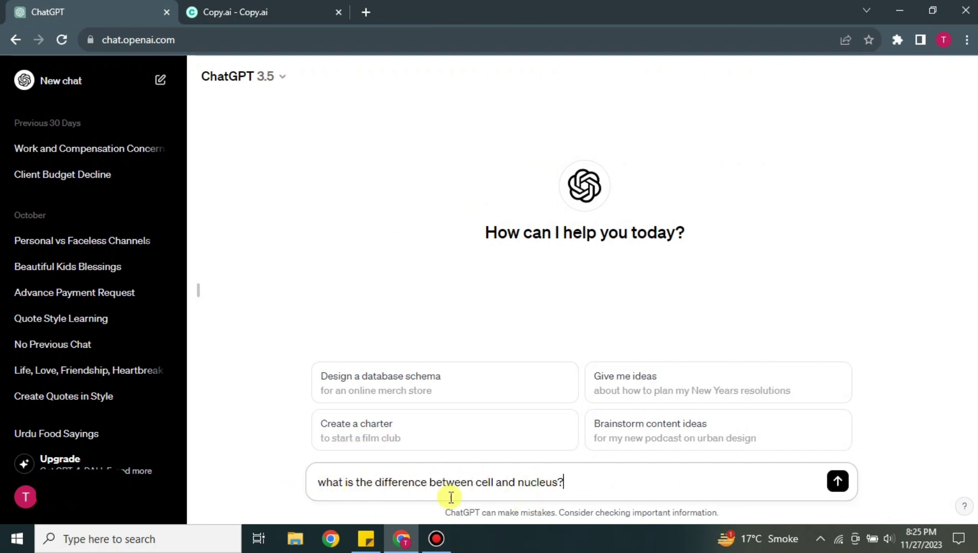
click(838, 481)
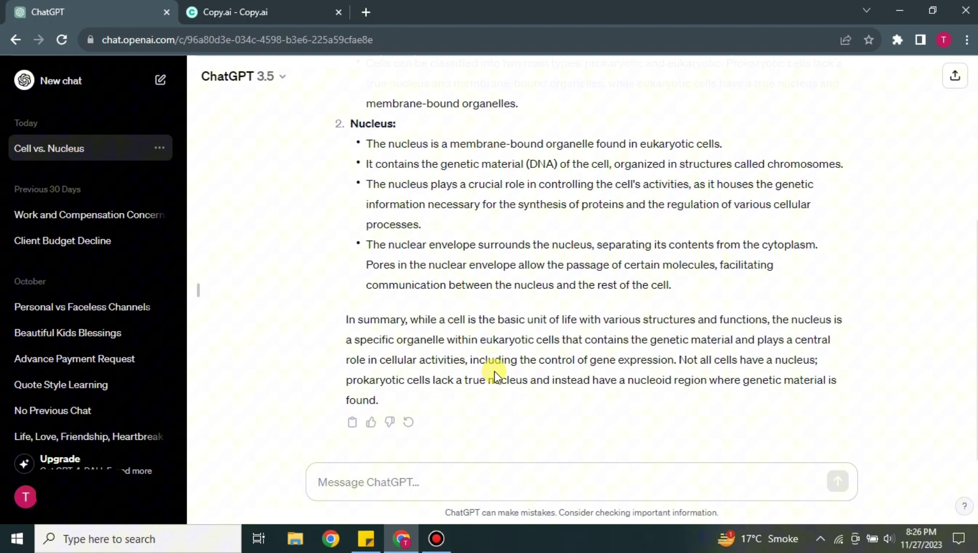
- Scroll up to the start of ChatGPT's finished Cell vs. Nucleus answer
scroll(495, 375, up, 4)
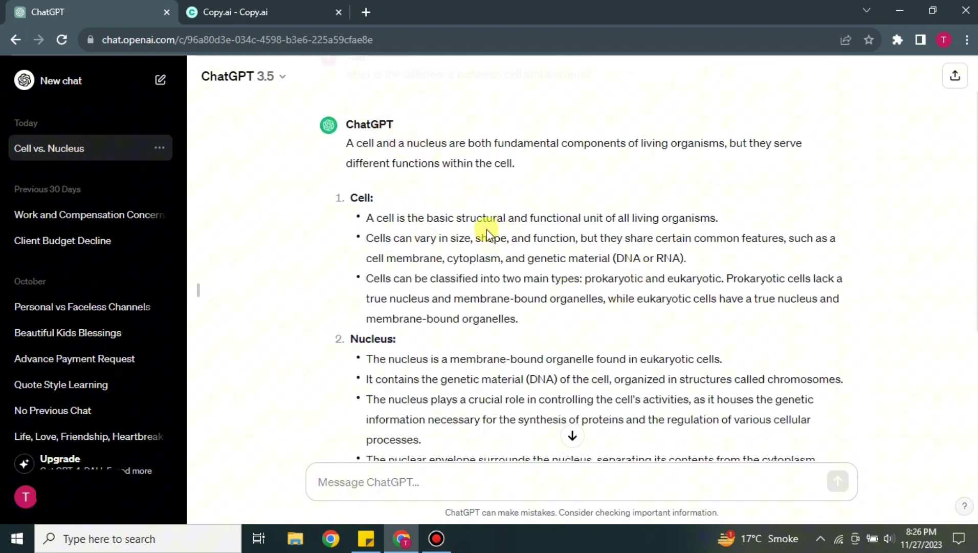
click(270, 16)
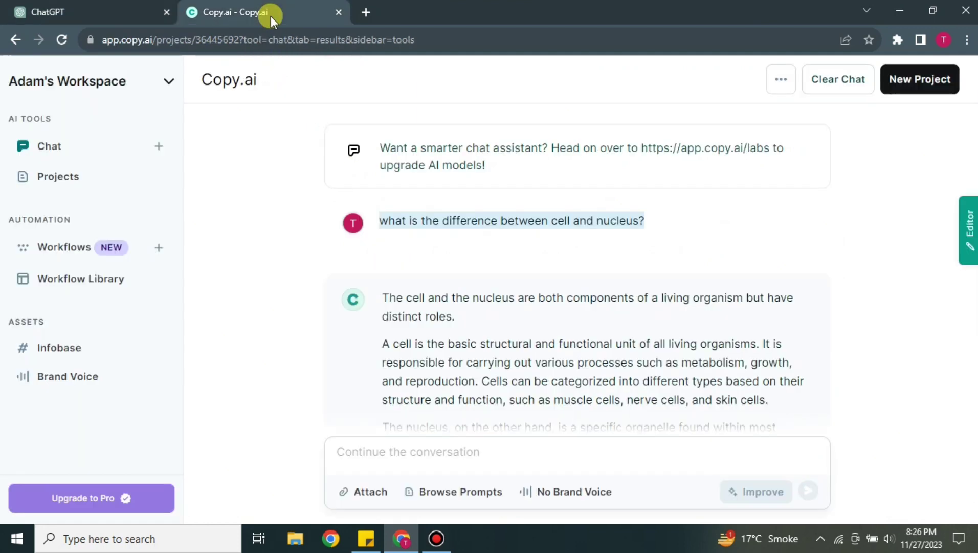
scroll(463, 320, down, 4)
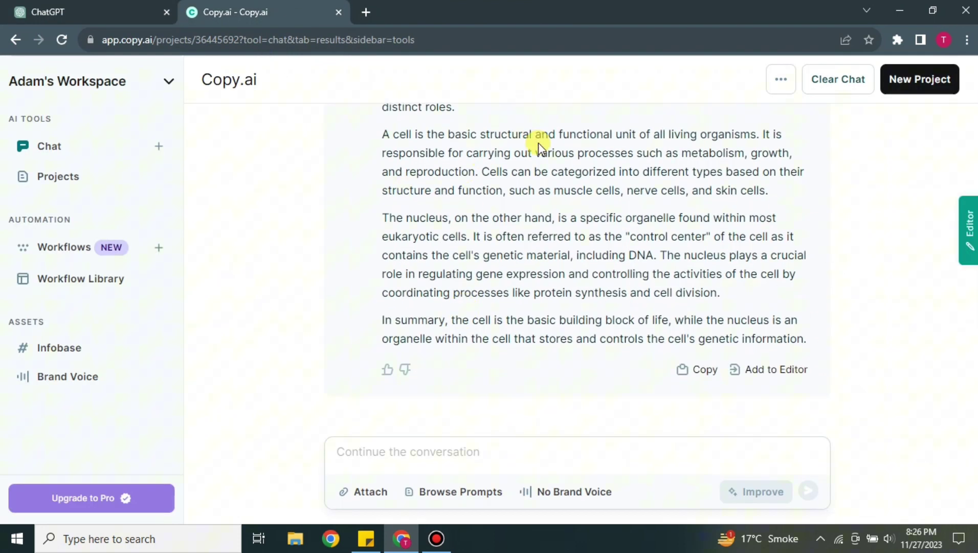
click(44, 9)
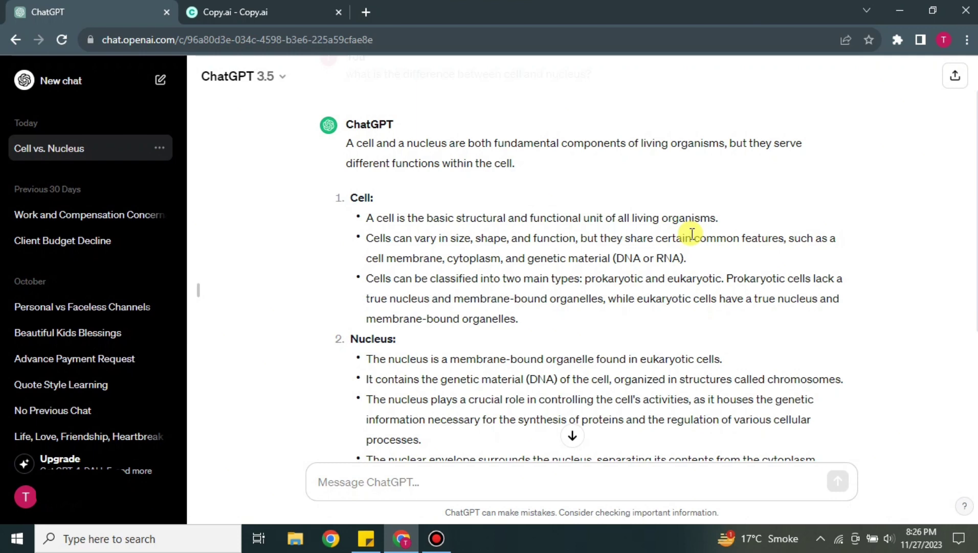
click(245, 11)
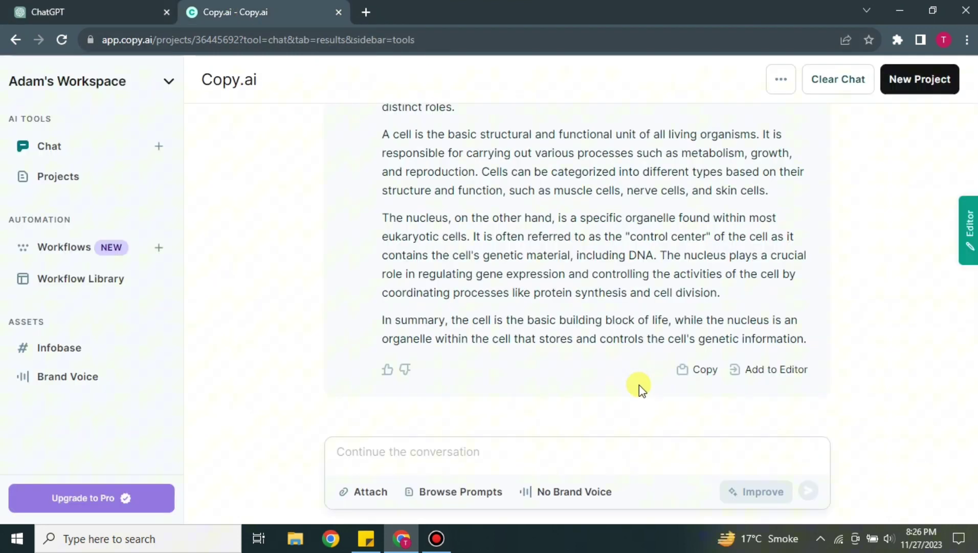
scroll(358, 262, up, 4)
scroll(428, 290, down, 1)
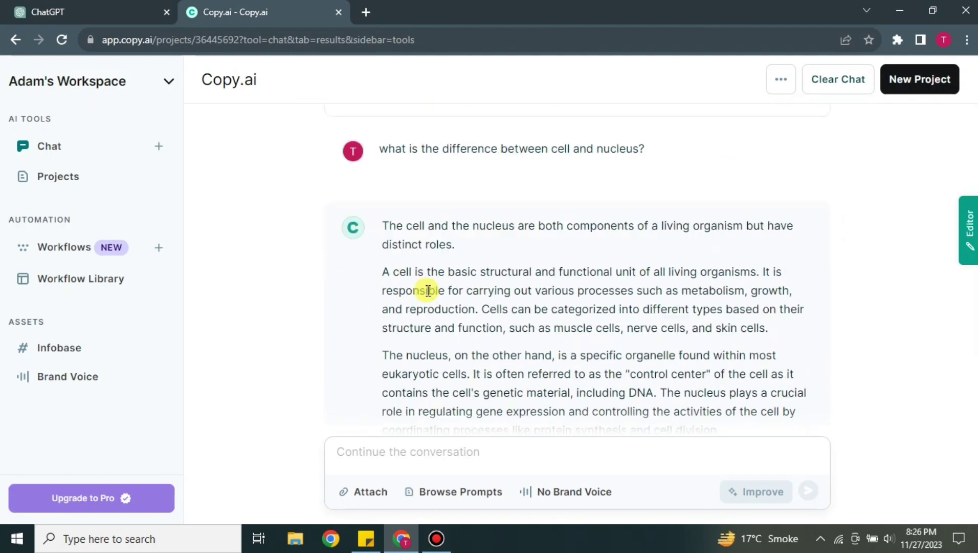
scroll(428, 290, down, 3)
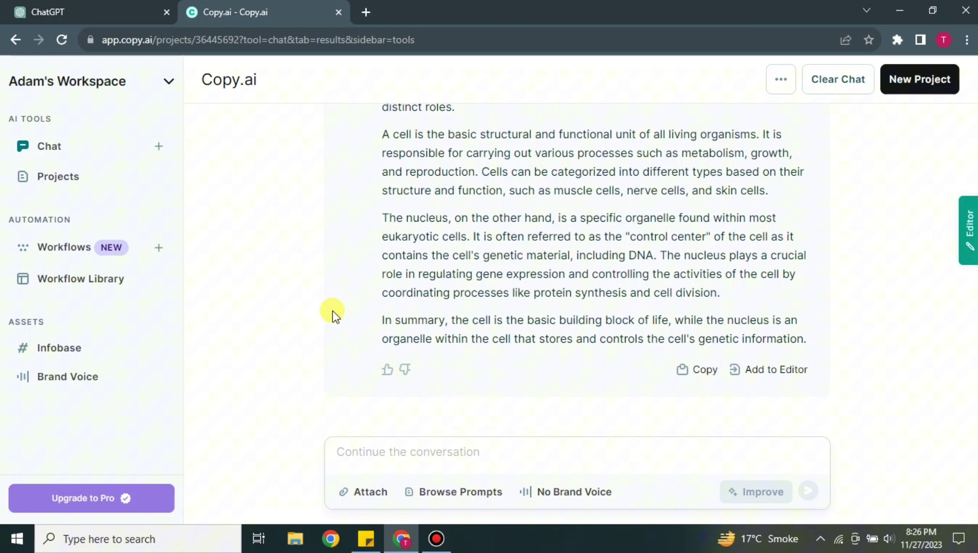
click(107, 19)
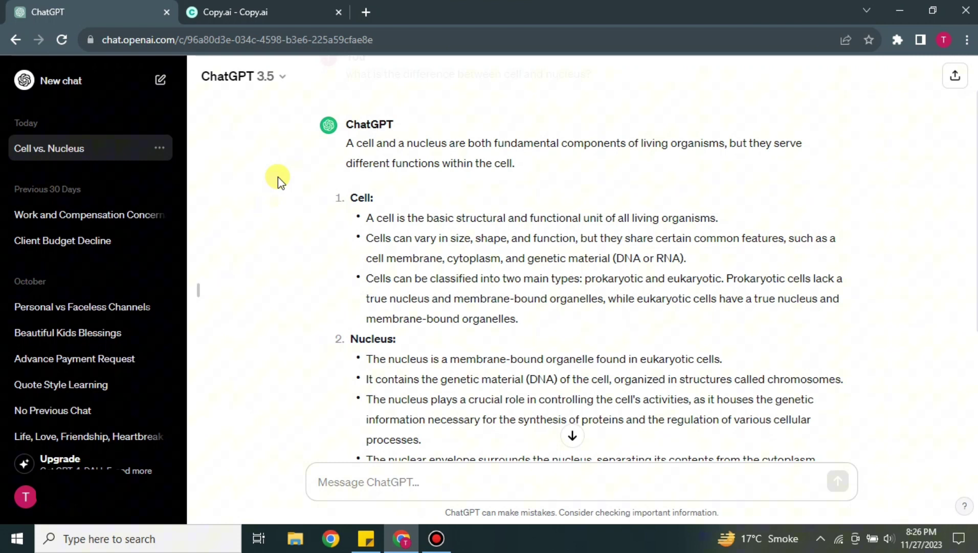
- Scroll to ChatGPT's summary paragraph, then bring Copy.ai's answer back to compare
scroll(616, 277, down, 4)
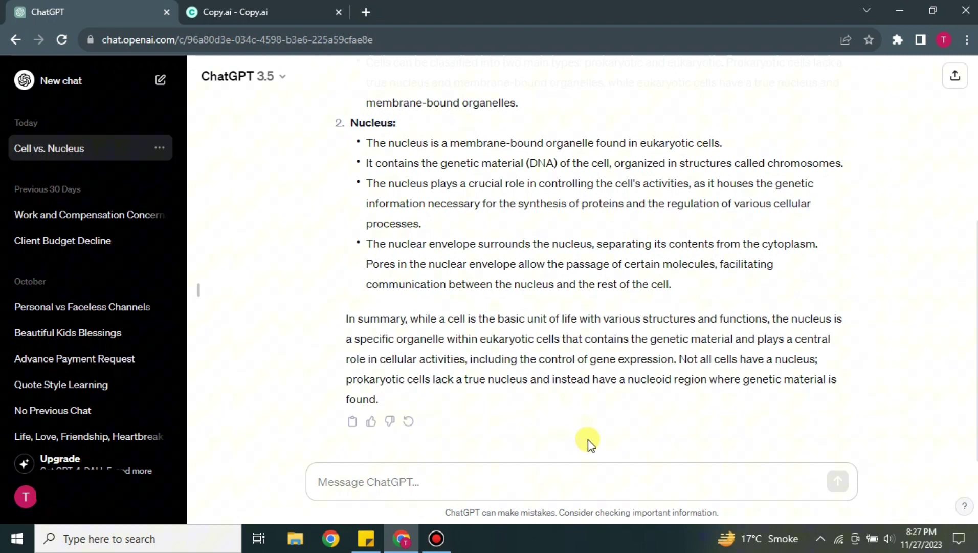
click(241, 12)
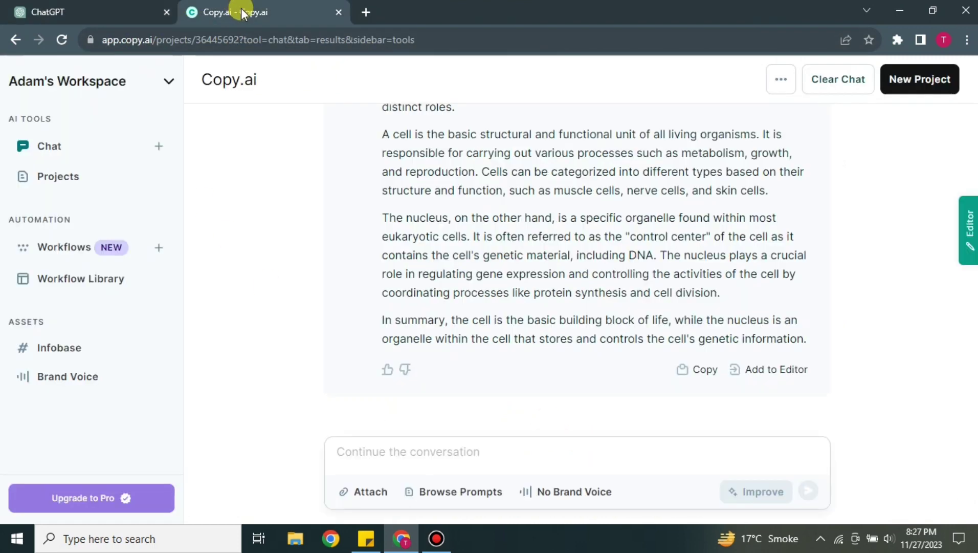